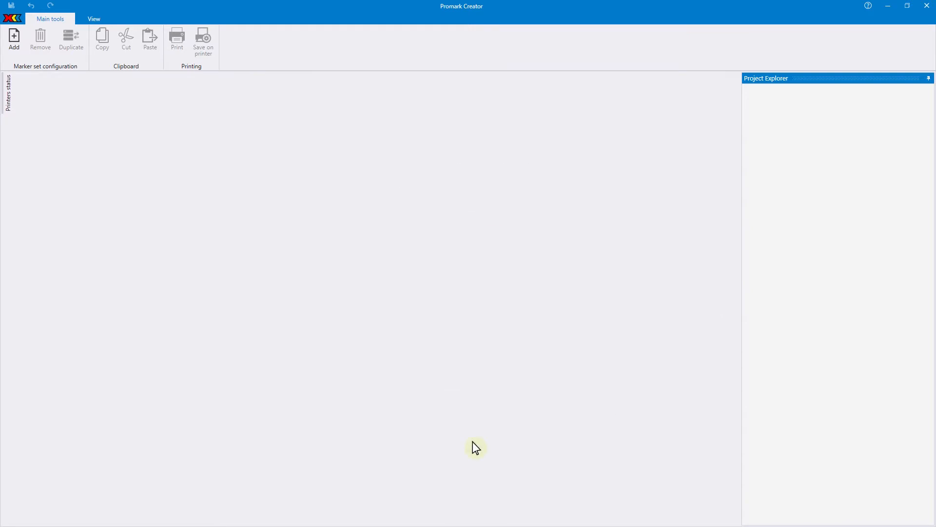
Step: Check the printers' status, and set the separator of all TC09 wires markers to Perforate
click(8, 90)
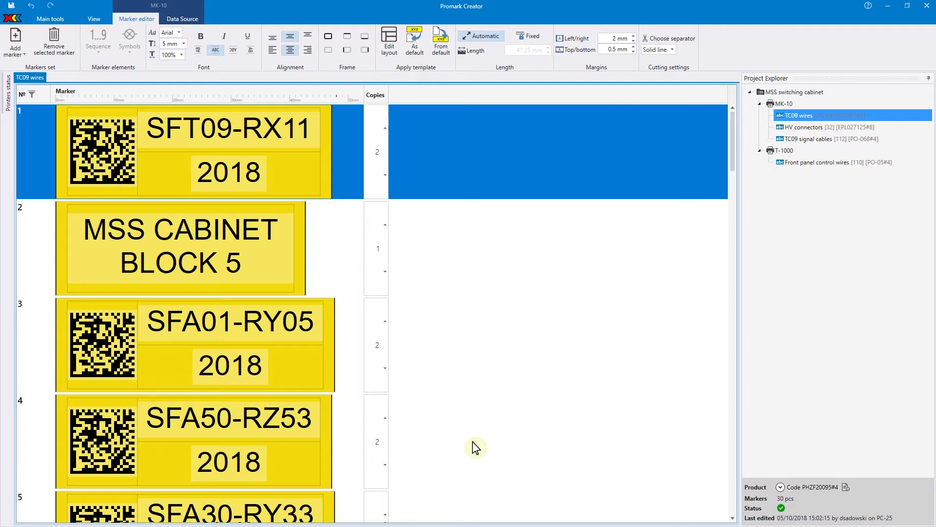
key(ctrl+a)
click(672, 50)
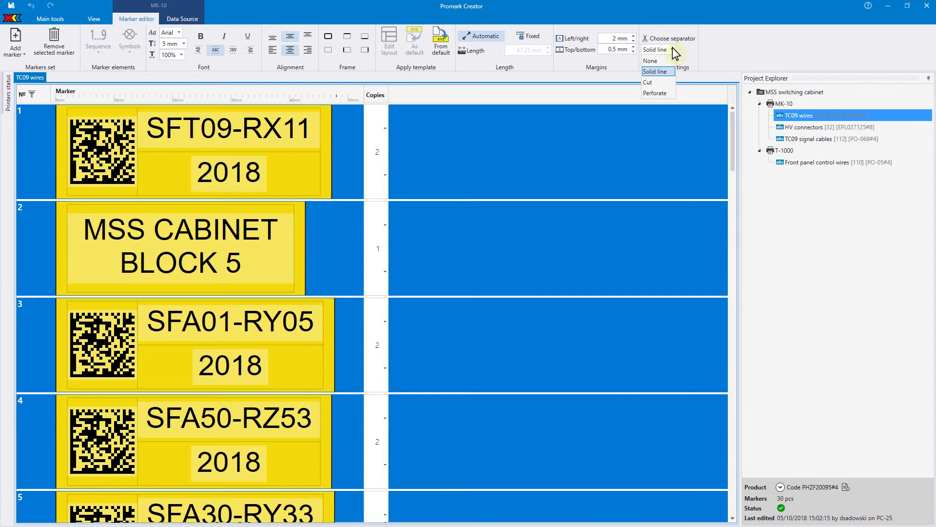
click(668, 93)
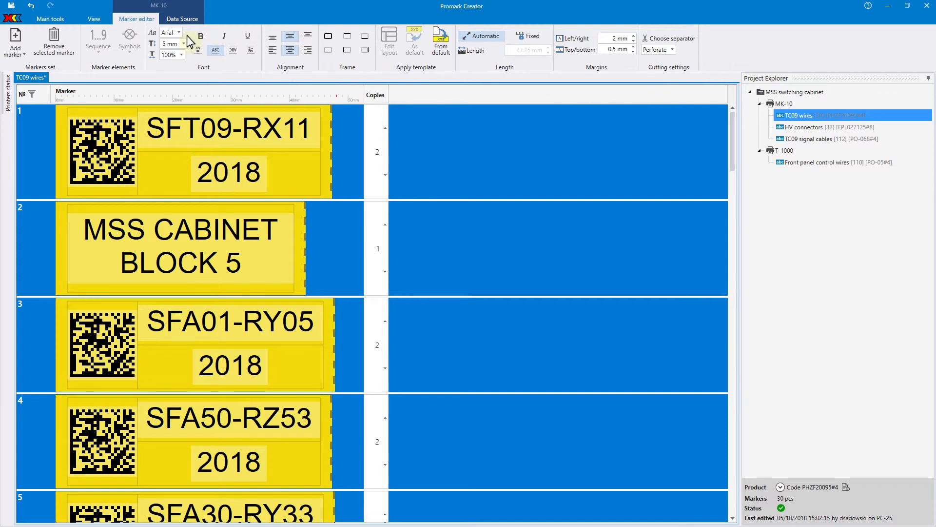
Step: Save the TC09 wires set for printing with the range 1-20,21,22 and print its first marker as a test
click(53, 19)
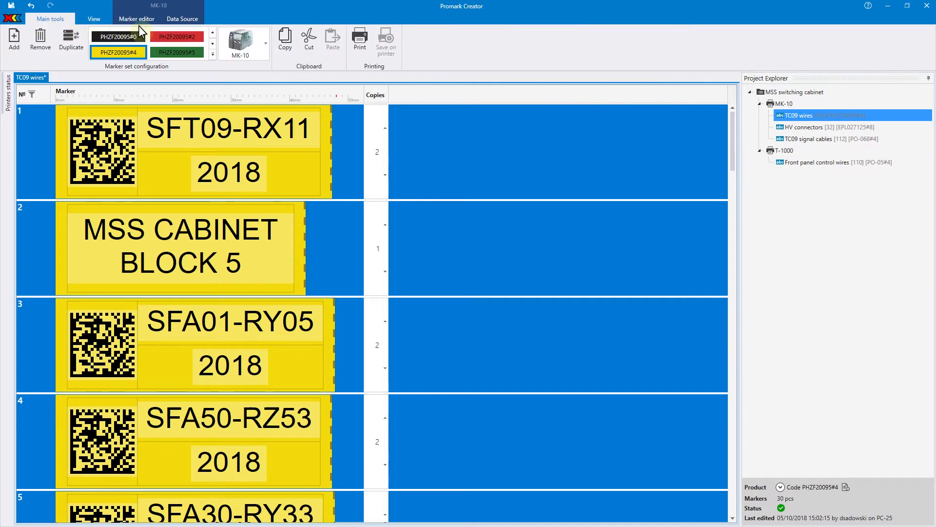
click(360, 44)
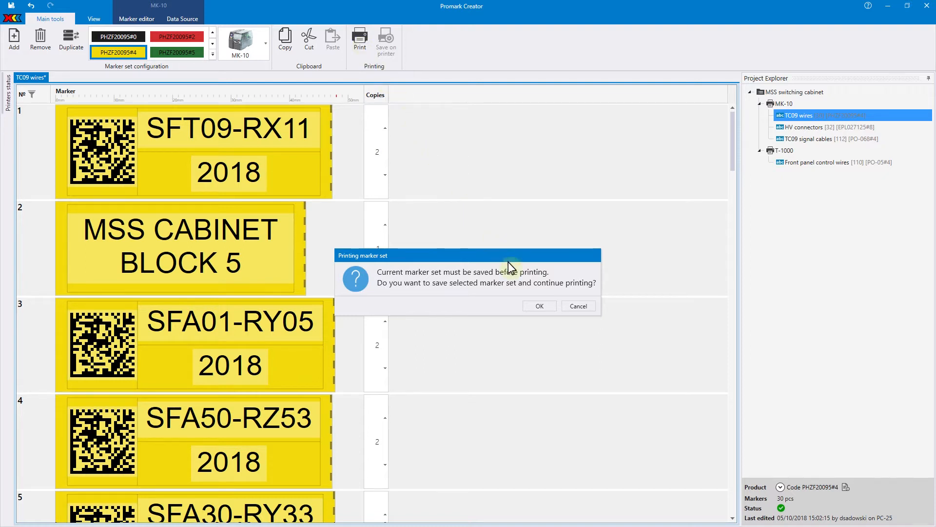
click(539, 306)
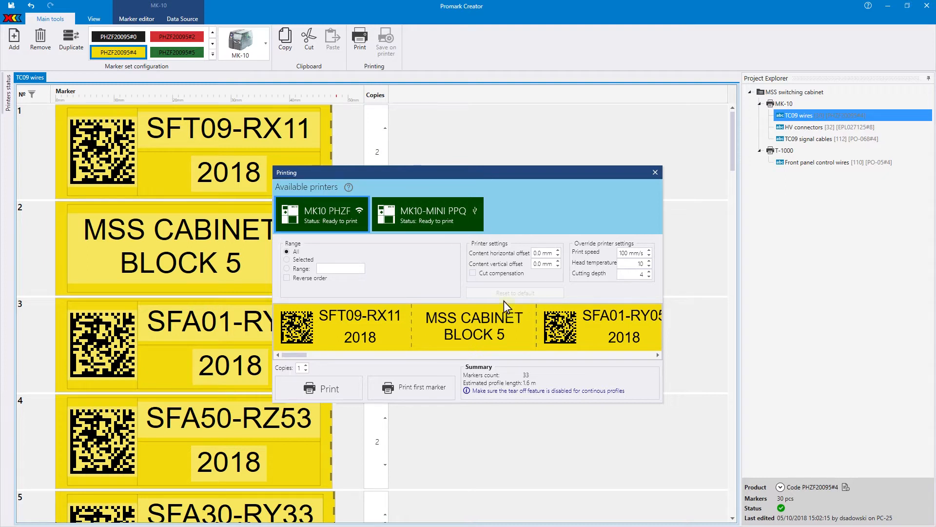
click(287, 269)
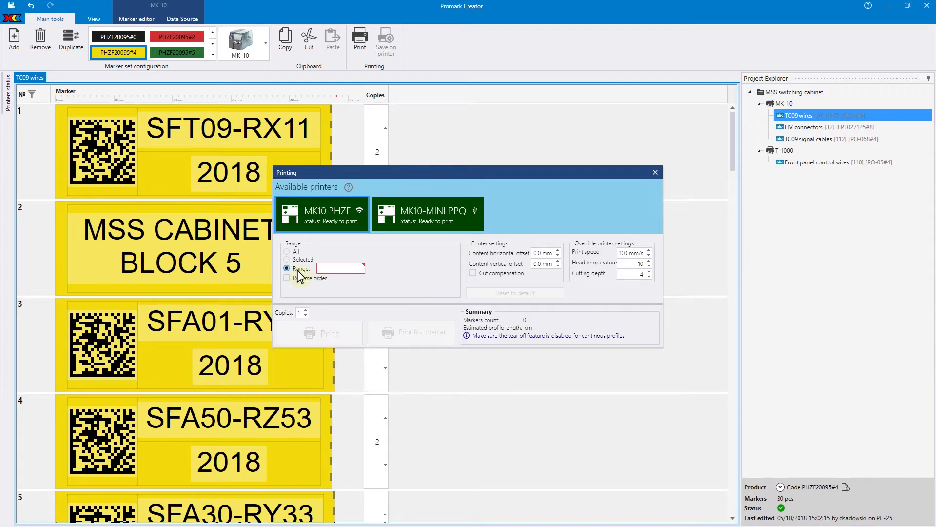
text(1-20,21,22)
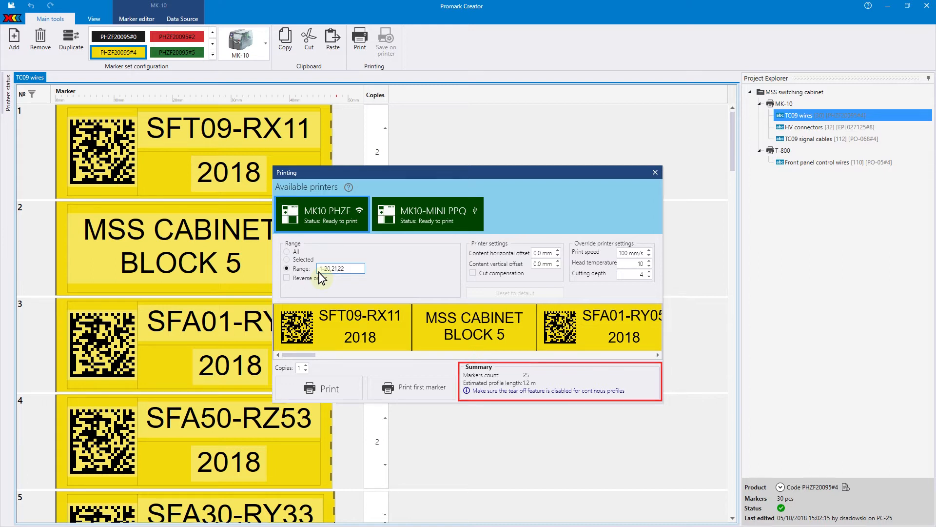
click(400, 388)
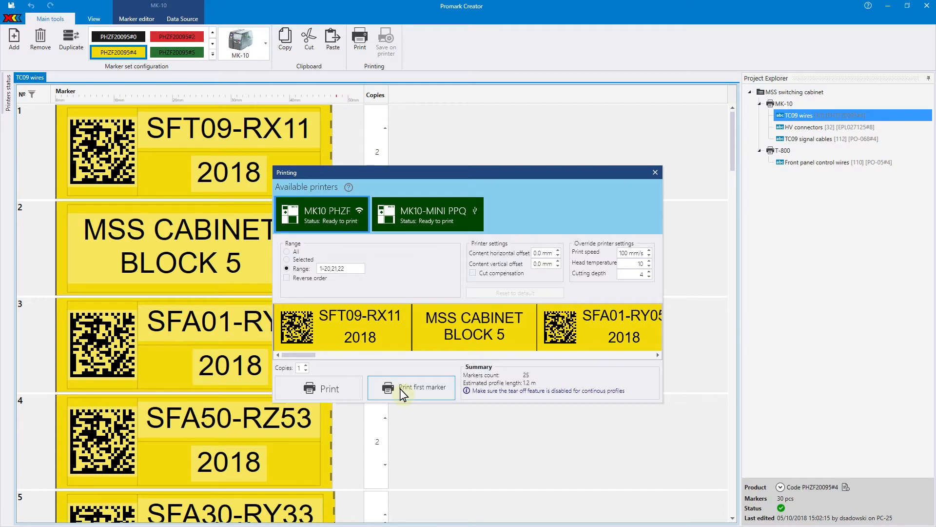
Step: Set the printout's content horizontal offset to 1.0 mm and content vertical offset to 0.5 mm
click(558, 250)
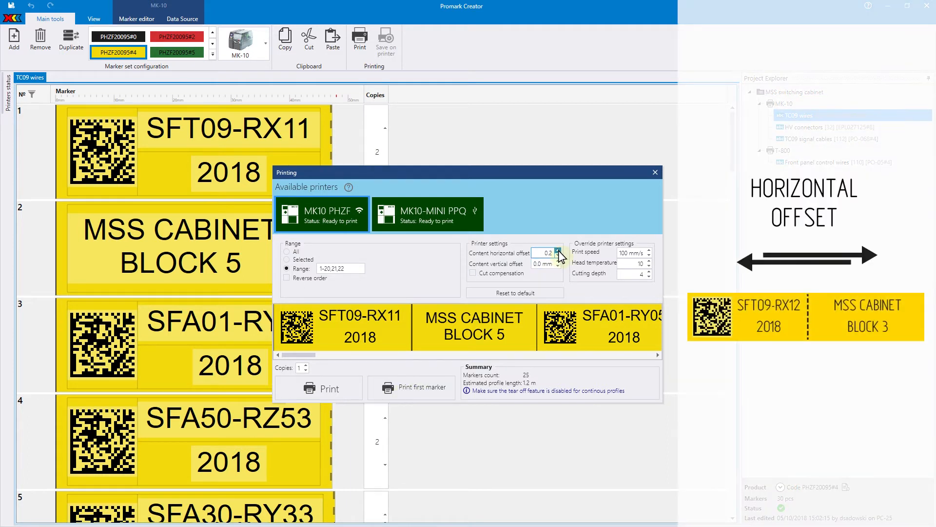
click(558, 250)
click(559, 250)
click(558, 250)
click(558, 250)
click(558, 250)
click(559, 262)
click(559, 261)
click(558, 262)
click(559, 262)
click(558, 261)
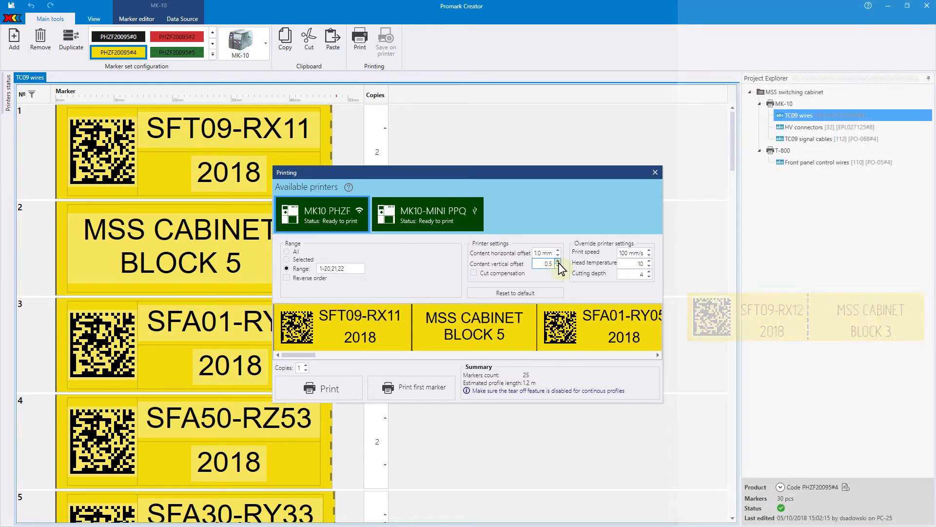
Step: Raise the cutting depth to 5 and print the chosen TC09 wires range on MK10 PHZF
click(649, 271)
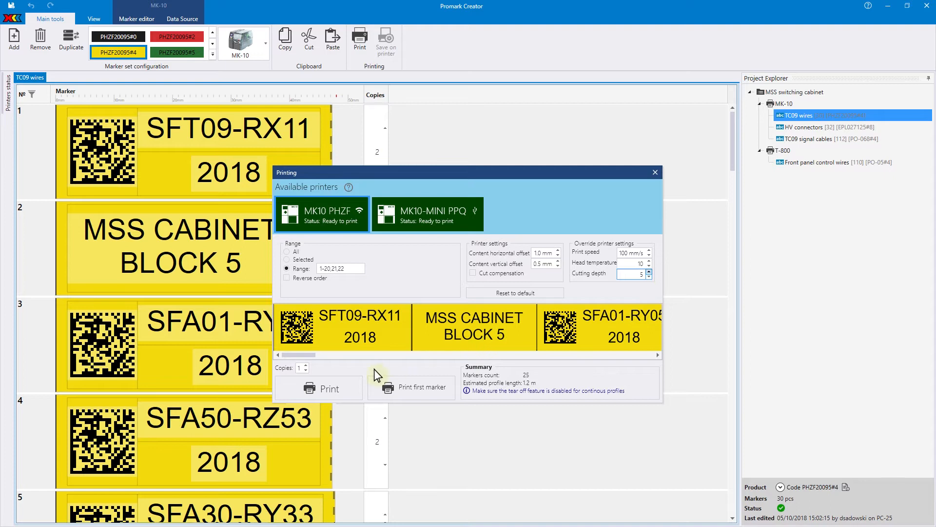
click(324, 388)
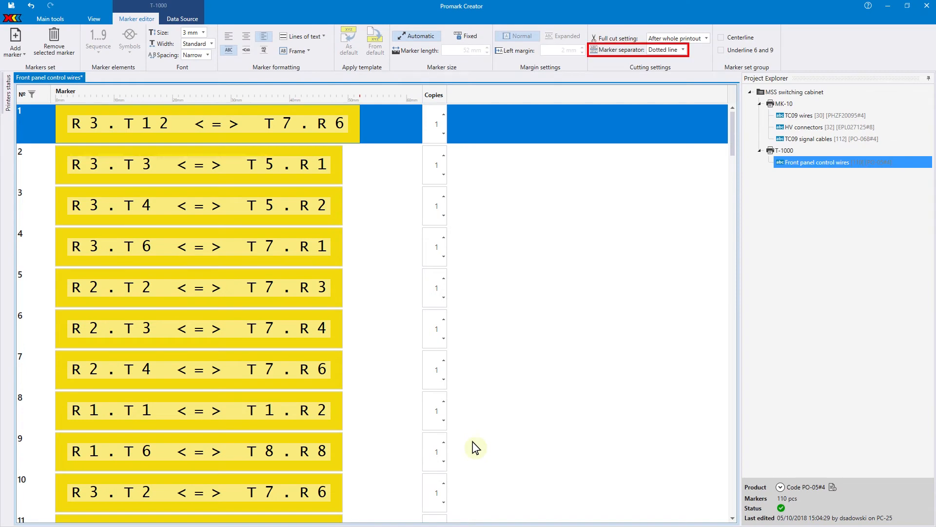
Step: Set the marker separator of the Front panel control wires set to Half cut
click(685, 52)
click(682, 73)
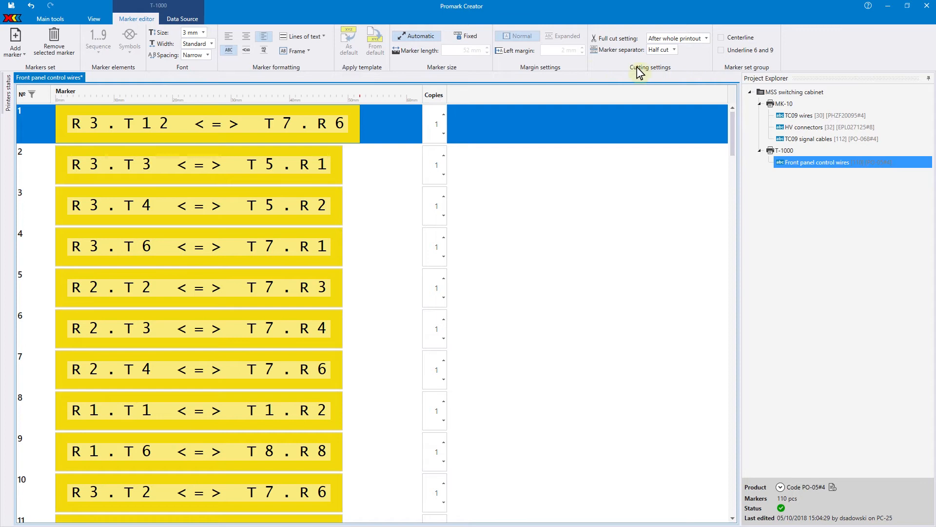
Step: Save the Front panel control wires set for printing with the range 1-20,30,31 and 2 copies
click(50, 19)
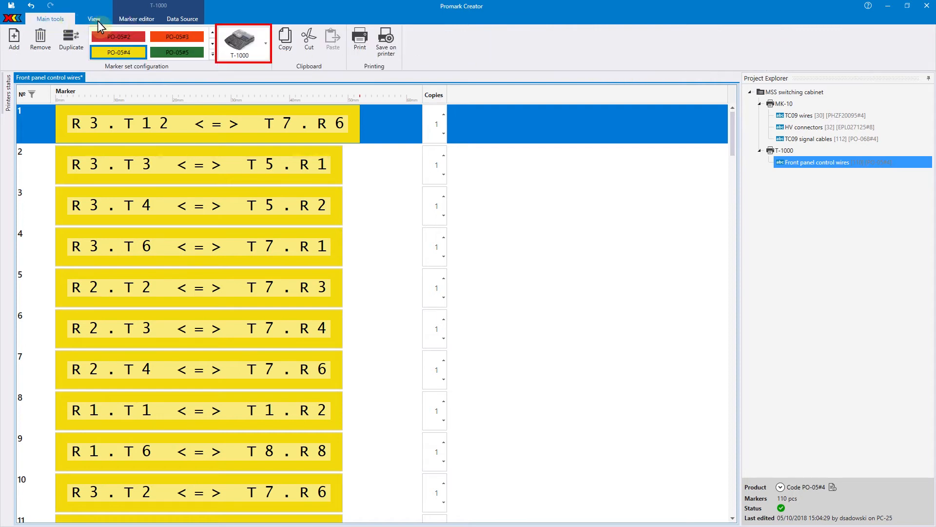
click(360, 43)
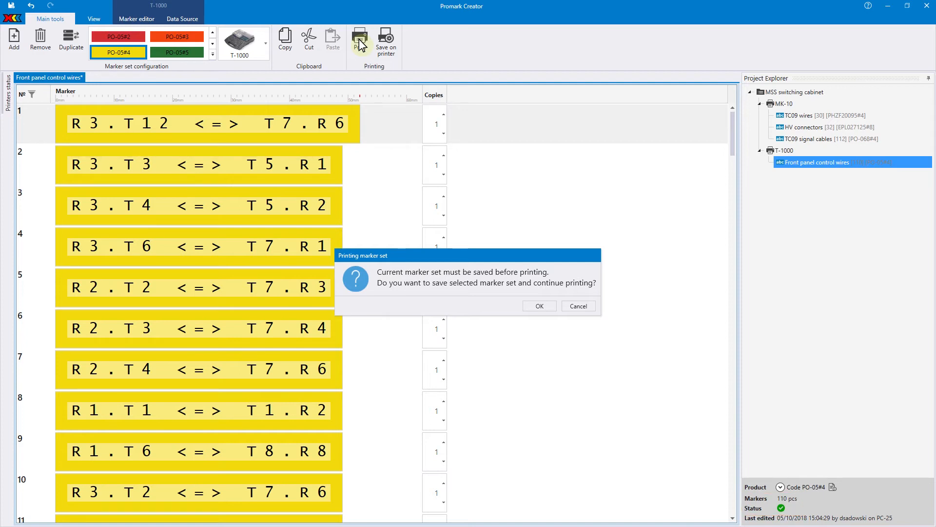
click(540, 306)
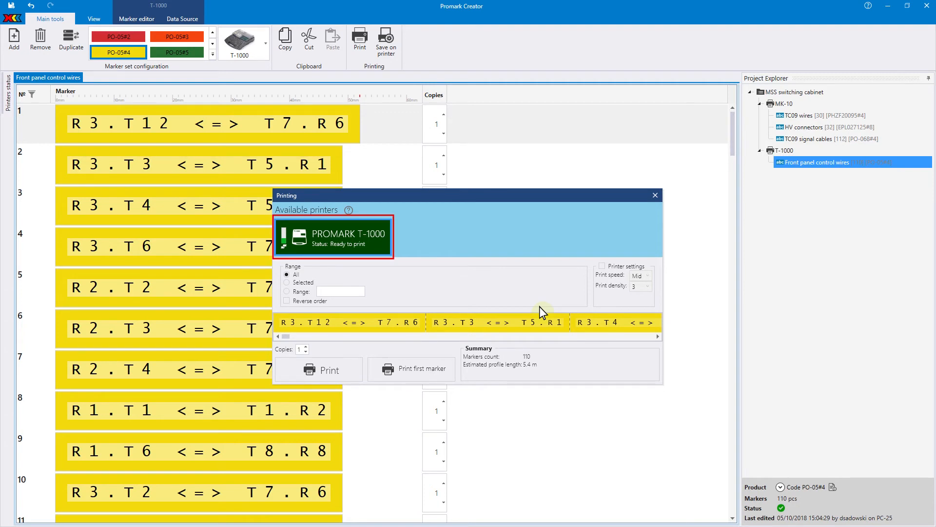
click(287, 291)
text(1-20,30,31)
click(306, 347)
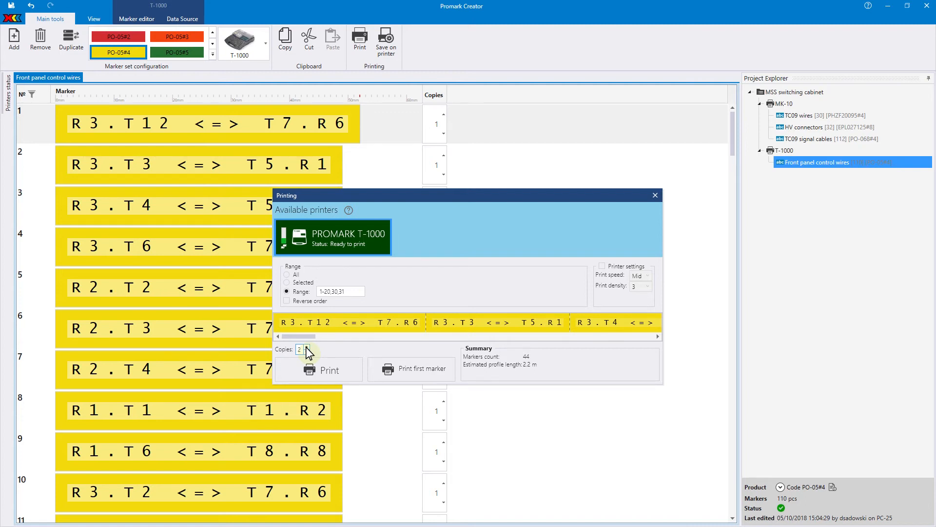
Step: Enable the custom printer settings for the T-1000 printout and set the print density to 4
click(603, 266)
click(646, 286)
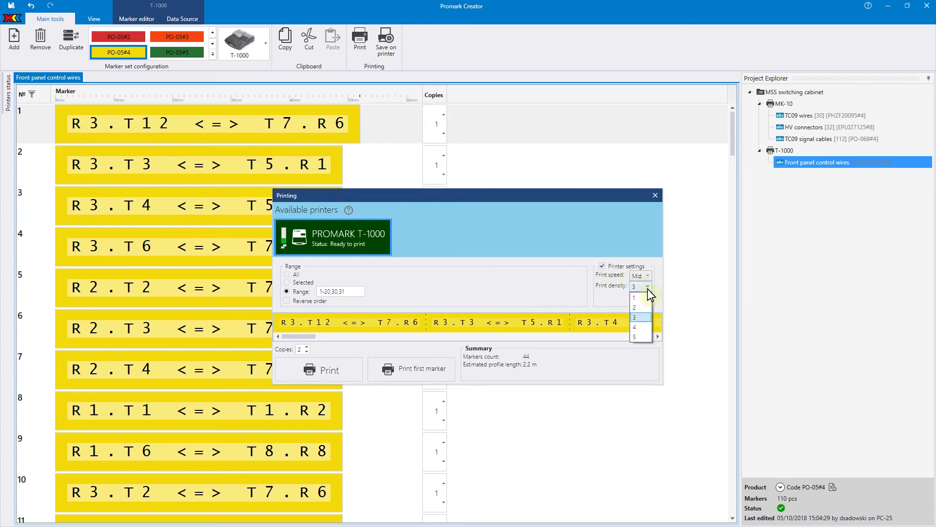
click(648, 327)
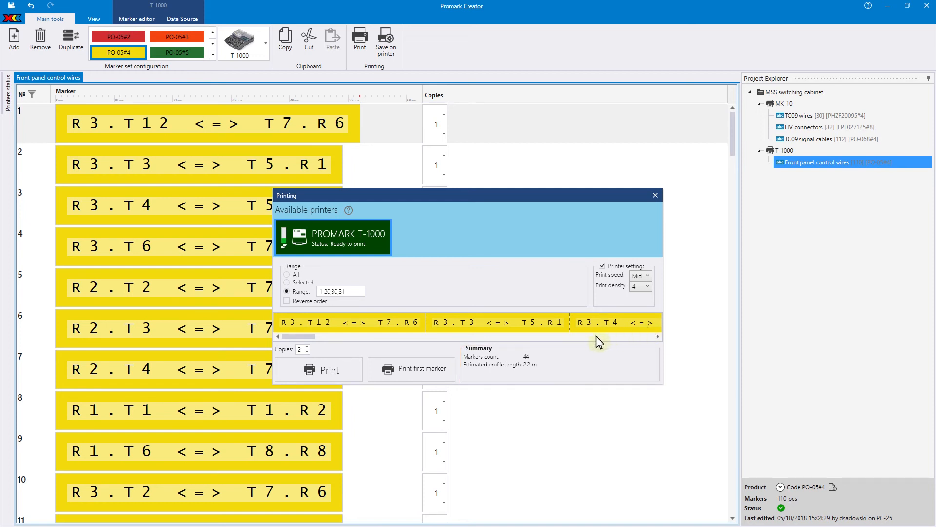
Step: Print the first marker as a test and print the whole chosen range on the PROMARK T-1000
click(428, 373)
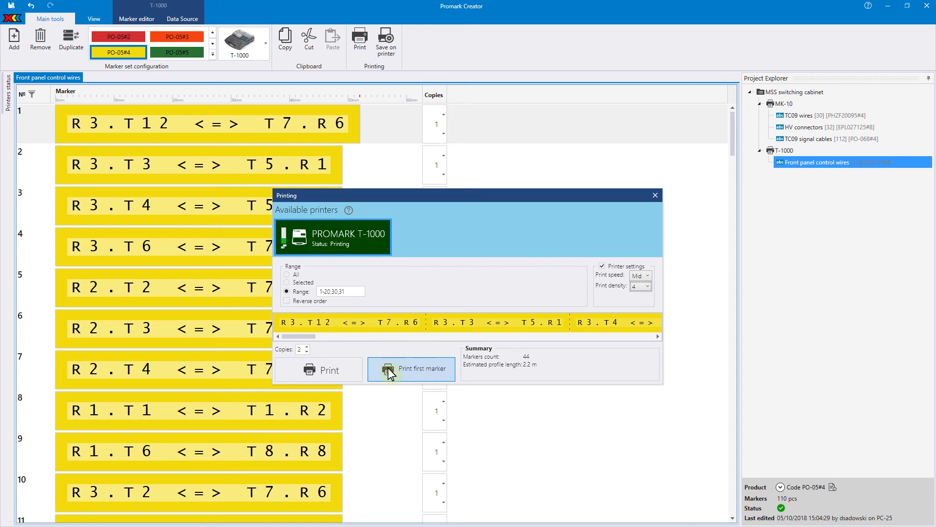
click(335, 368)
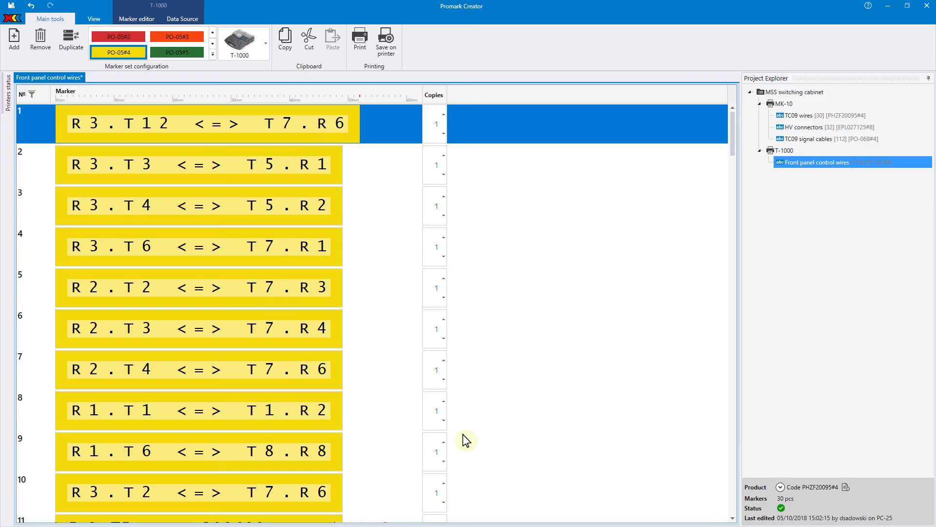
Step: Keep the printers' status permanently displayed and print all Front panel control wires markers on the PROMARK T-1000
click(8, 95)
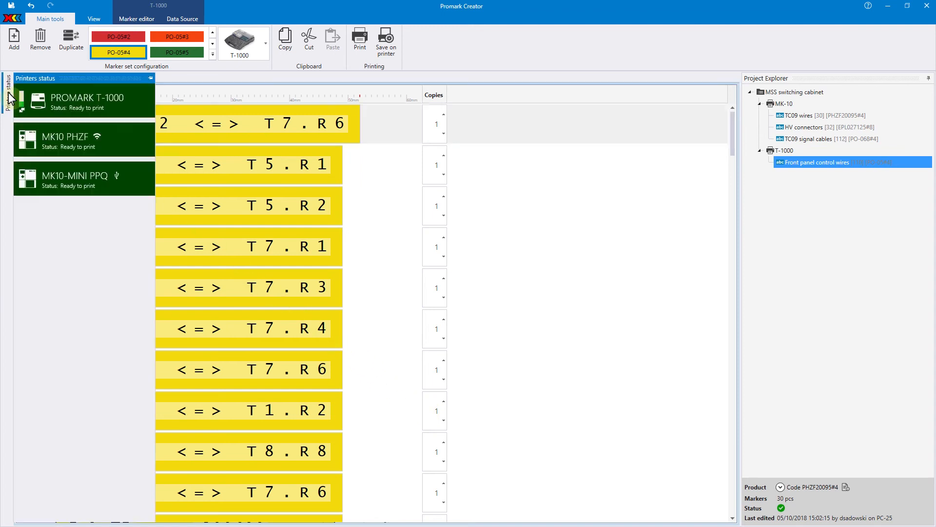
click(150, 78)
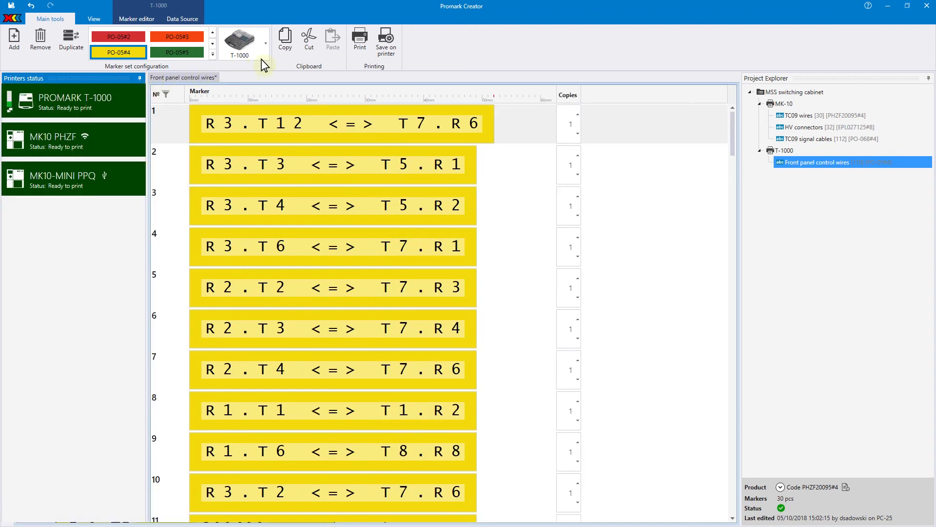
click(360, 43)
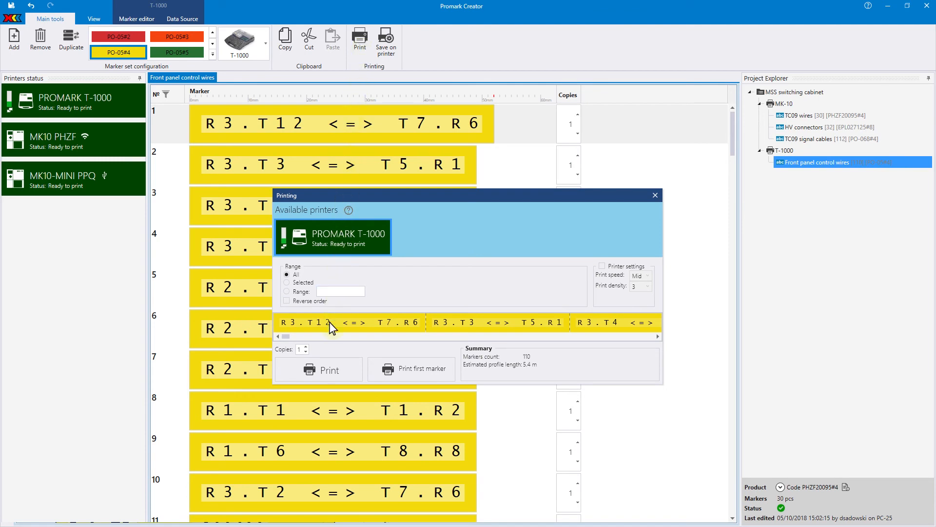
click(323, 370)
Step: In the TC09 wires set, change the first marker's text to SFT09-RX11 and the second's to MSS CABINET BLOCK 5
click(785, 115)
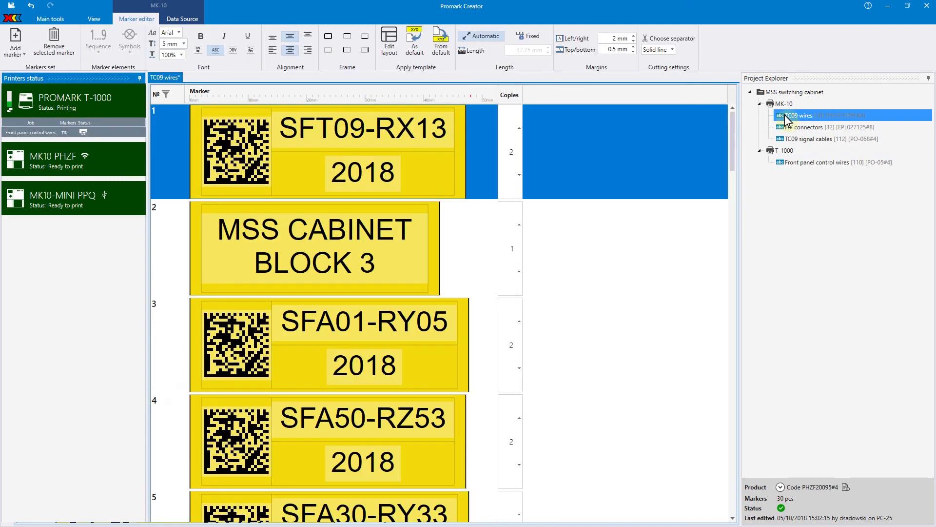
click(446, 133)
key(BackSpace)
text(1)
click(381, 264)
key(BackSpace)
text(5)
key(Return)
Step: Print all markers of the edited TC09 wires set on MK10 PHZF
click(58, 18)
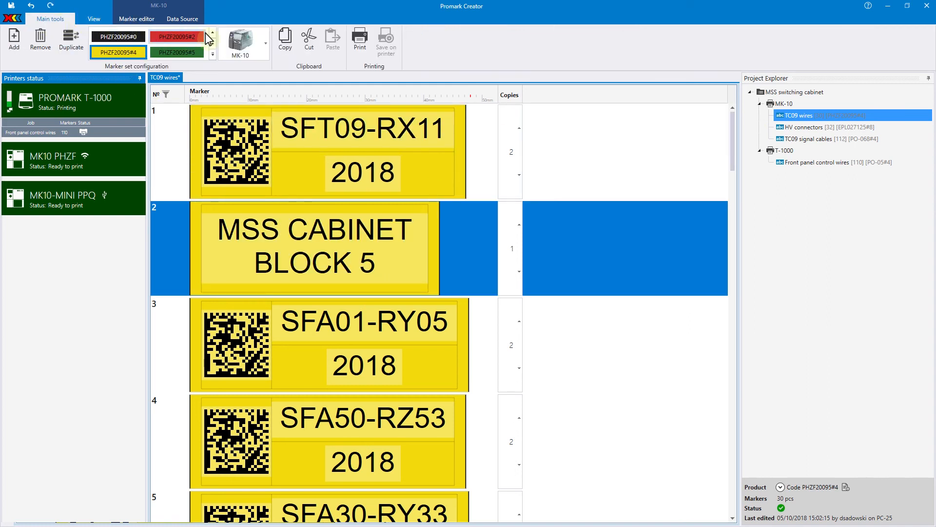
click(362, 49)
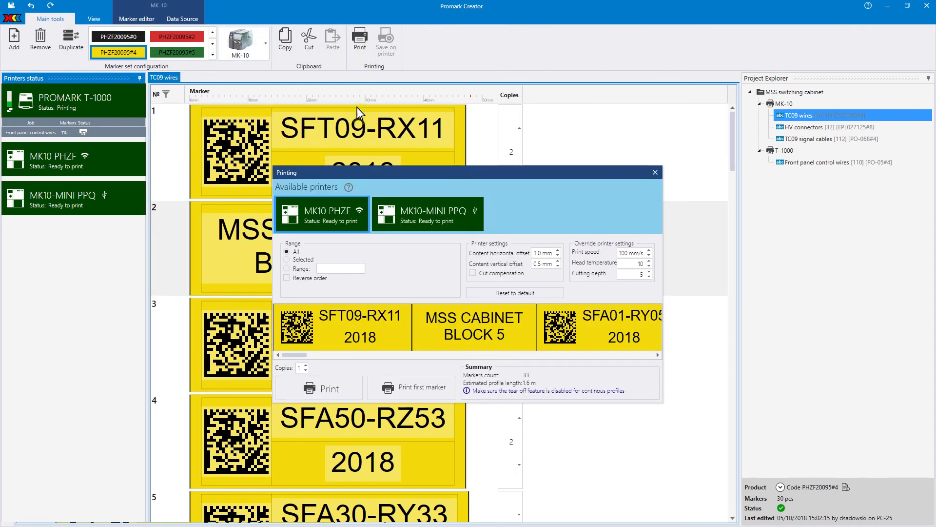
click(331, 387)
Step: Print the HV connectors marker set on MK10 PHZF and confirm that the EPL027125#8 profile is loaded
click(799, 128)
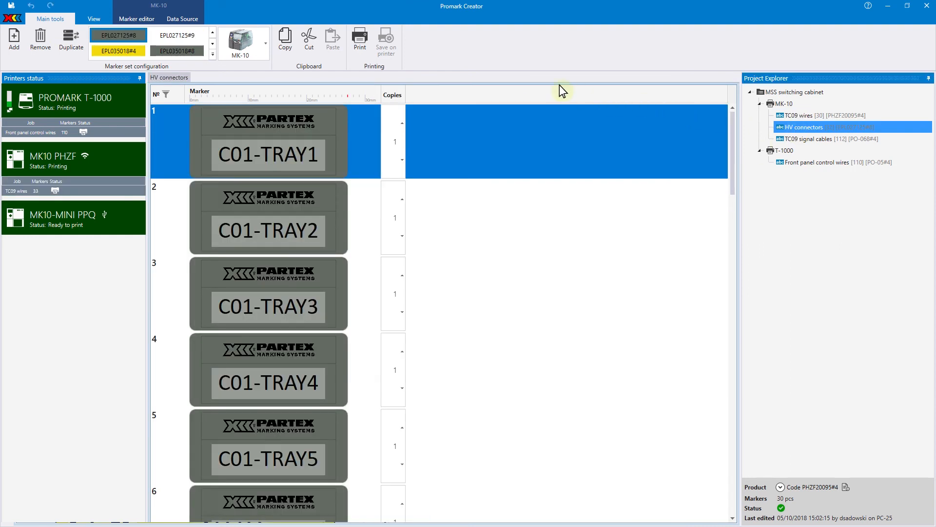
click(360, 44)
click(329, 363)
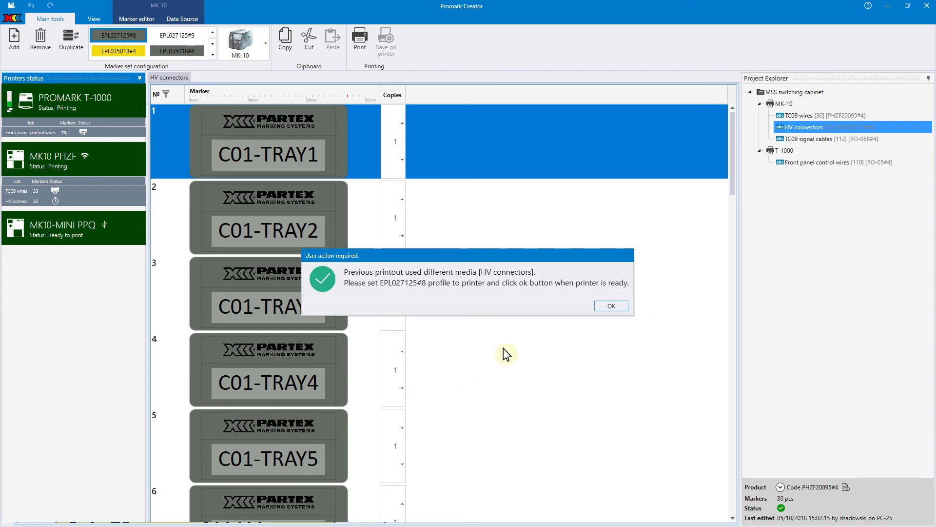
click(605, 306)
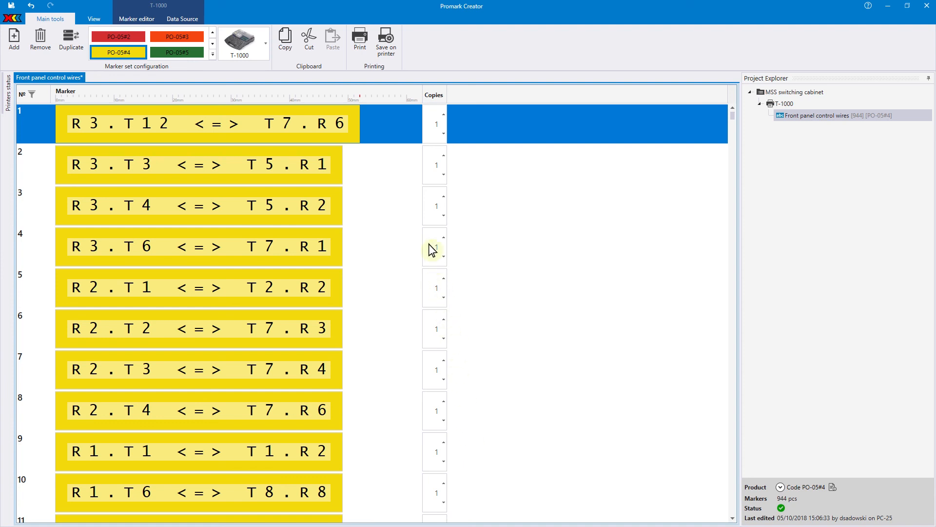
Step: Save the whole Front panel control wires set to the T-1000 printer's memory in Folder2 as front
click(386, 49)
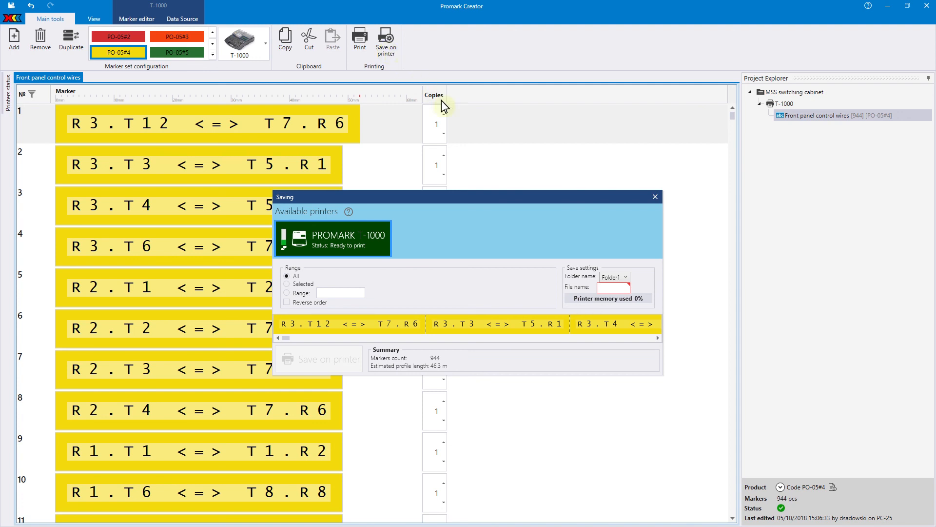
click(625, 277)
click(622, 297)
click(619, 288)
text(front)
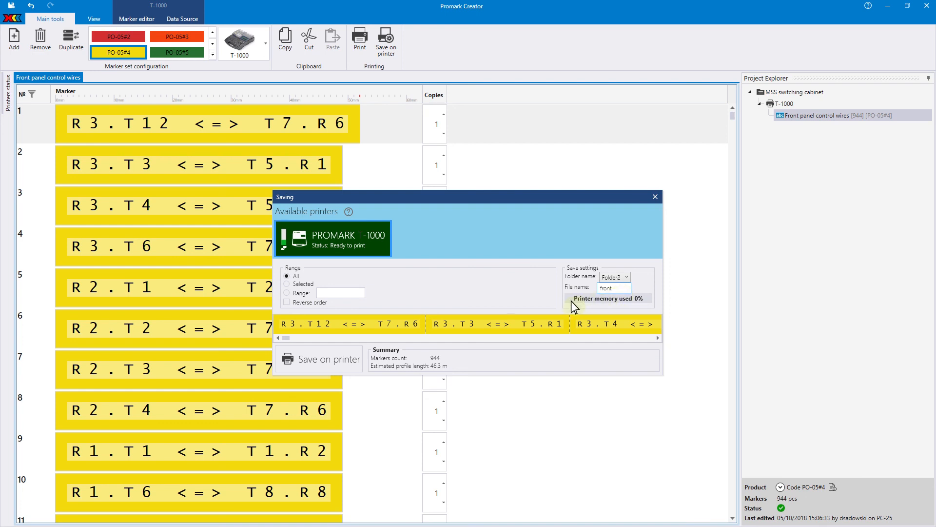
click(347, 359)
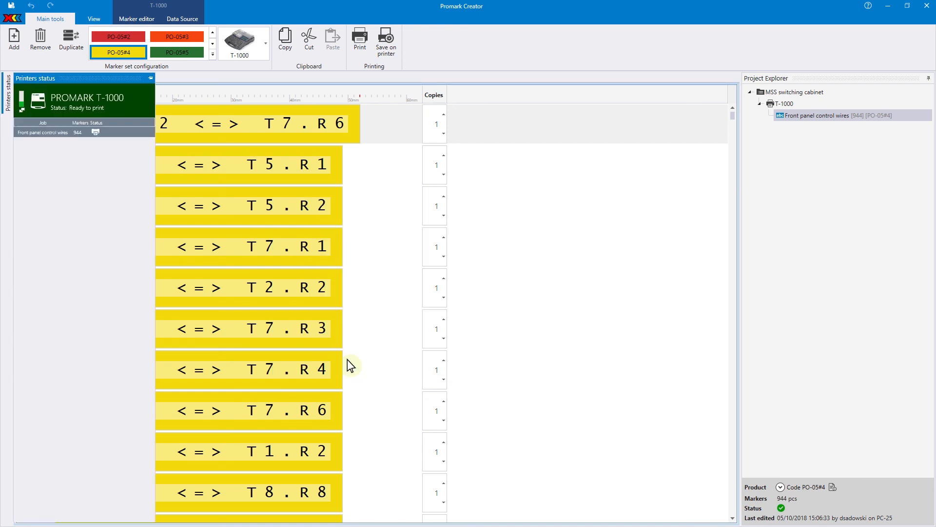